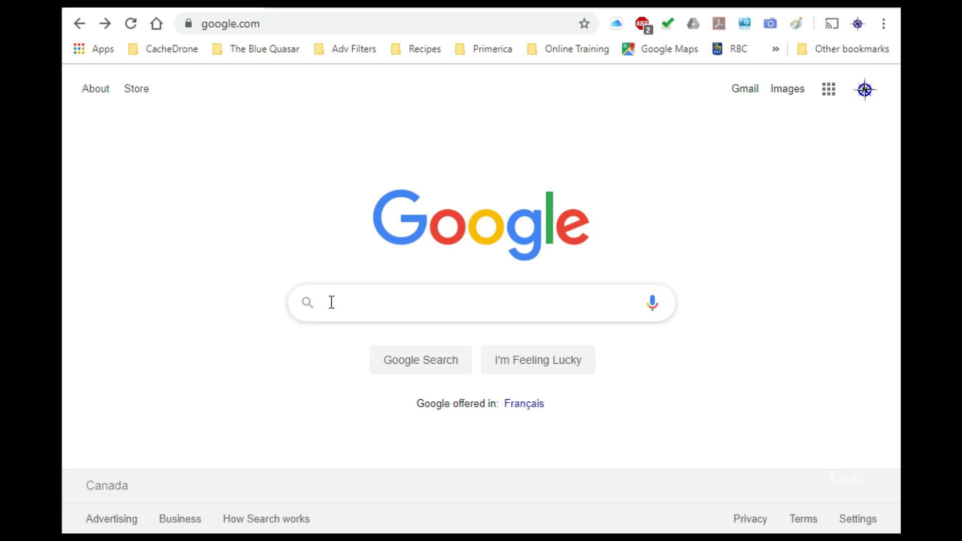
Run a Google search for 'Geocaching'.
{"action": "left_click", "coordinate": [331, 302]}
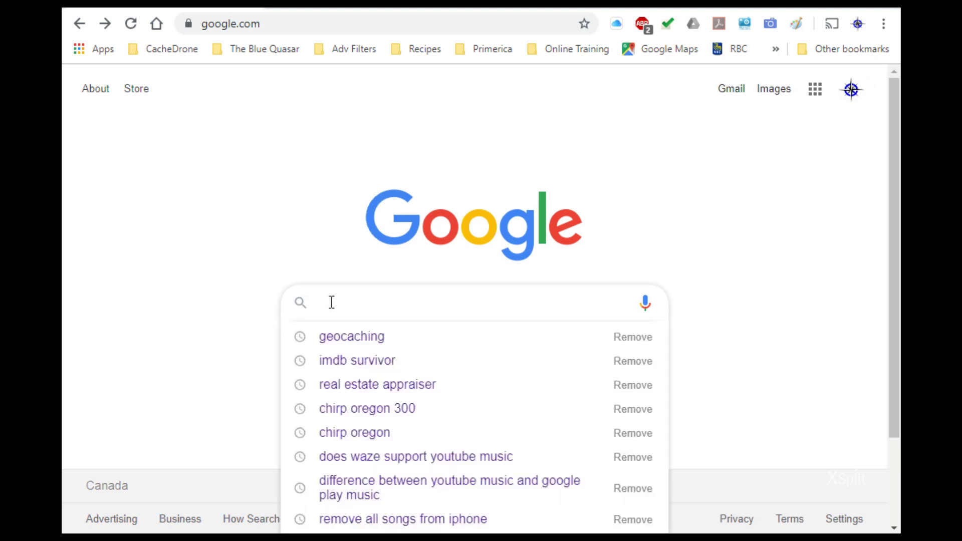
{"action": "type", "text": "Geocaching"}
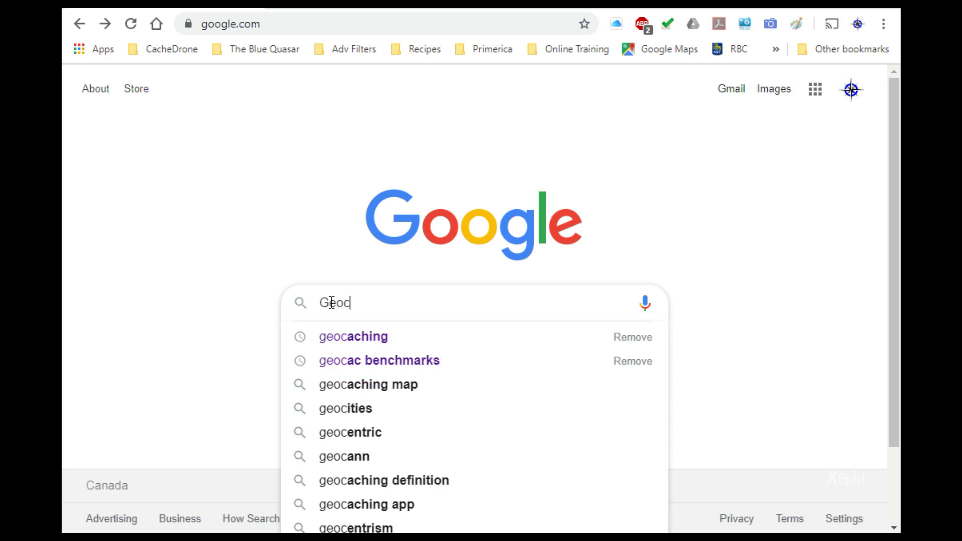
{"action": "key", "text": "Return"}
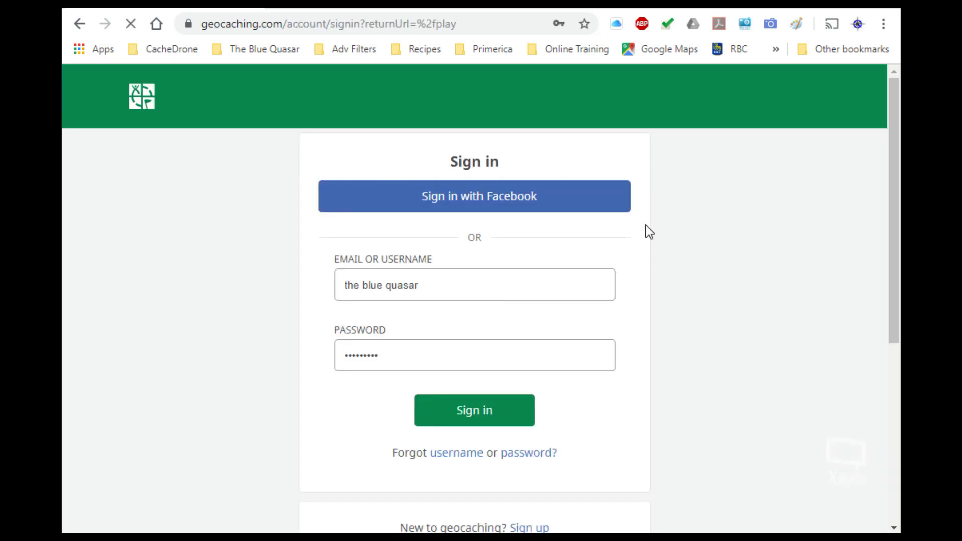
Sign in to Geocaching.com using the saved username and password.
{"action": "left_click", "coordinate": [431, 287]}
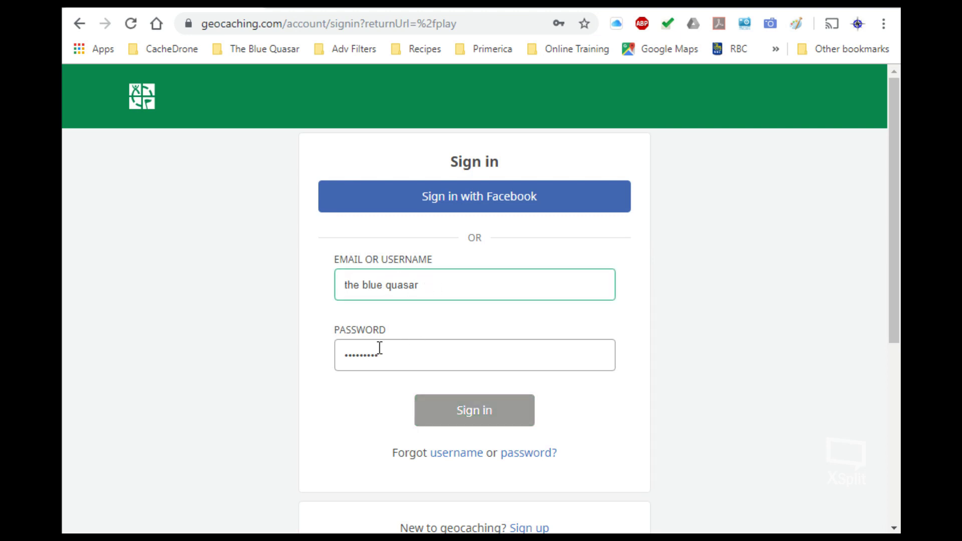
{"action": "left_click", "coordinate": [474, 411]}
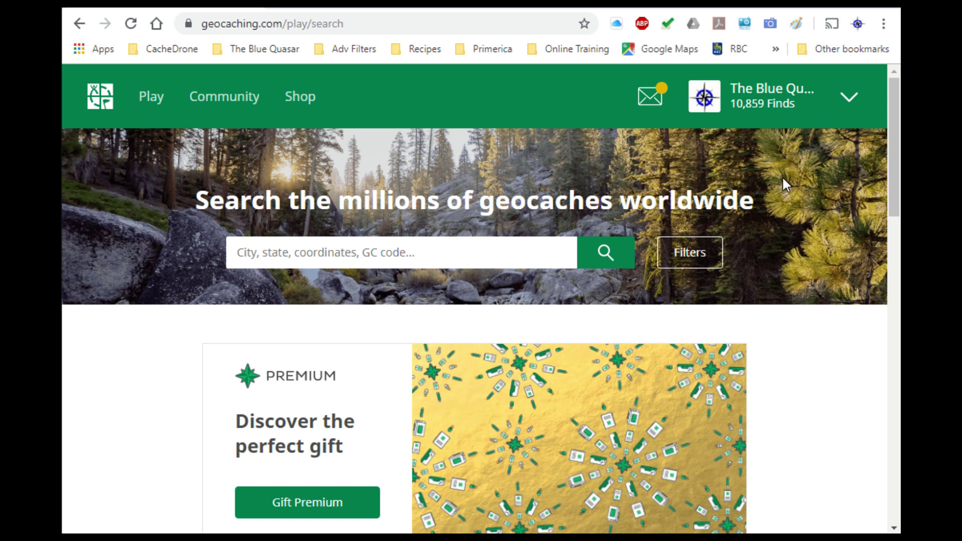
Open the account dashboard and look over its recently viewed caches and nearby events.
{"action": "left_click", "coordinate": [775, 100]}
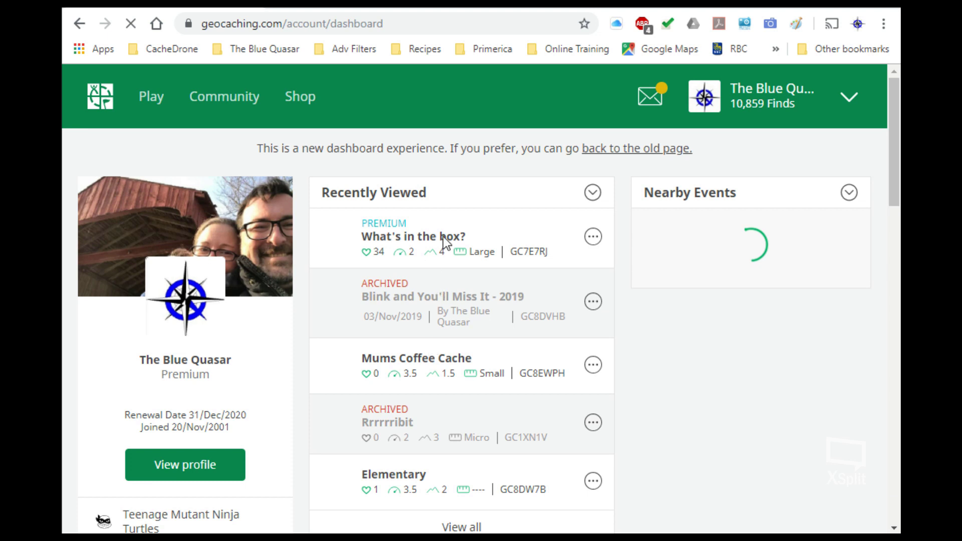
{"action": "scroll", "coordinate": [470, 418], "scroll_direction": "down", "scroll_amount": 6}
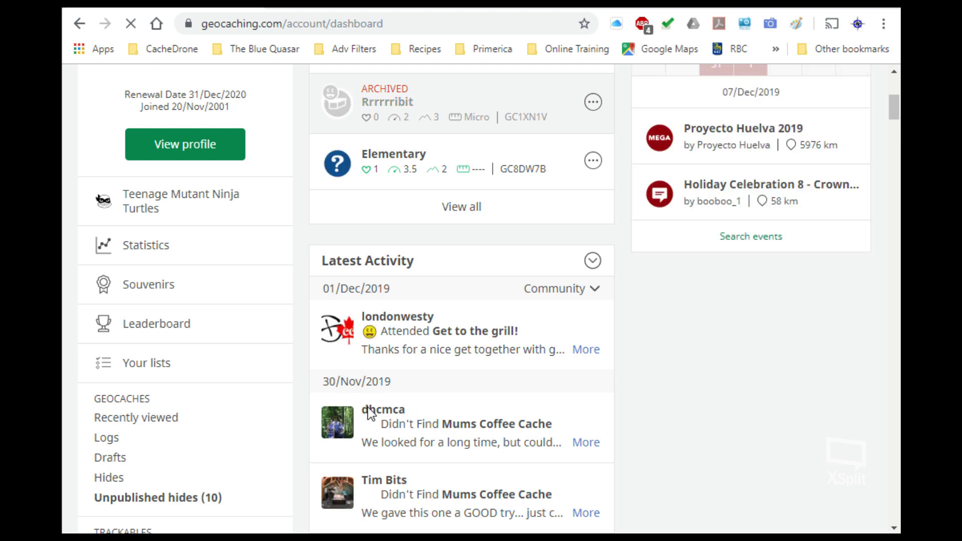
{"action": "scroll", "coordinate": [339, 421], "scroll_direction": "up", "scroll_amount": 5}
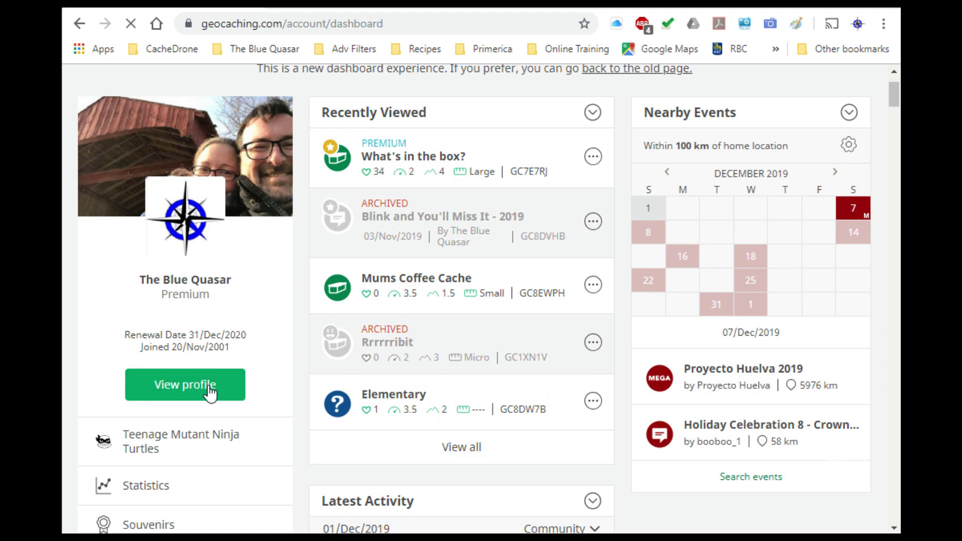
Open the public profile's Geocaches section to show found and owned counts by type.
{"action": "left_click", "coordinate": [189, 391]}
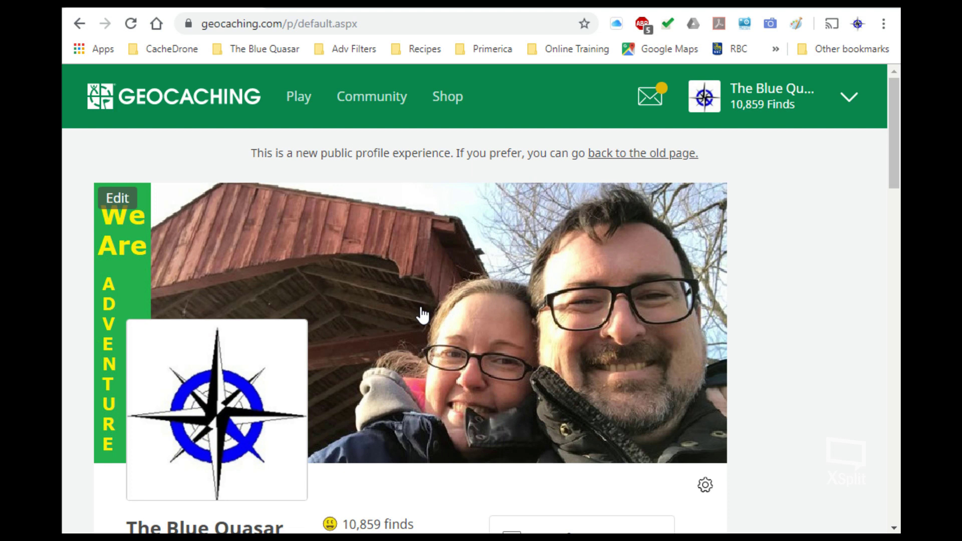
{"action": "scroll", "coordinate": [422, 316], "scroll_direction": "down", "scroll_amount": 2}
{"action": "scroll", "coordinate": [423, 315], "scroll_direction": "down", "scroll_amount": 5}
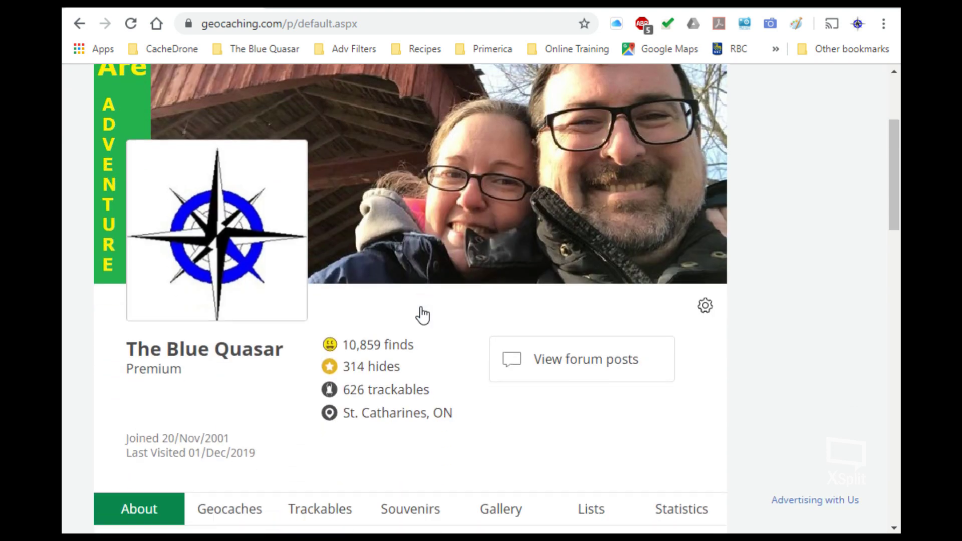
{"action": "scroll", "coordinate": [420, 308], "scroll_direction": "down", "scroll_amount": 2}
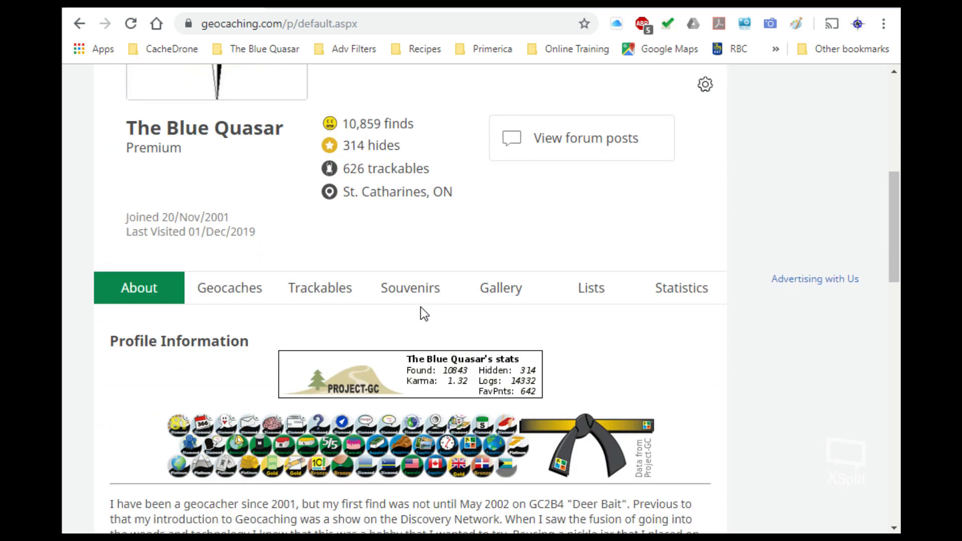
{"action": "left_click", "coordinate": [228, 292]}
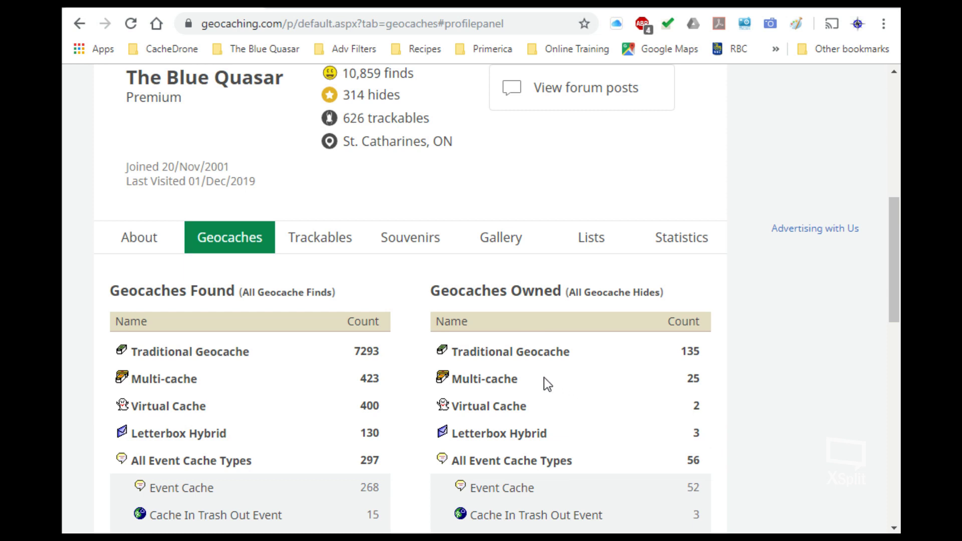
List the owned Traditional caches and open GC7E7RJ 'What's in the box?'.
{"action": "left_click", "coordinate": [496, 359]}
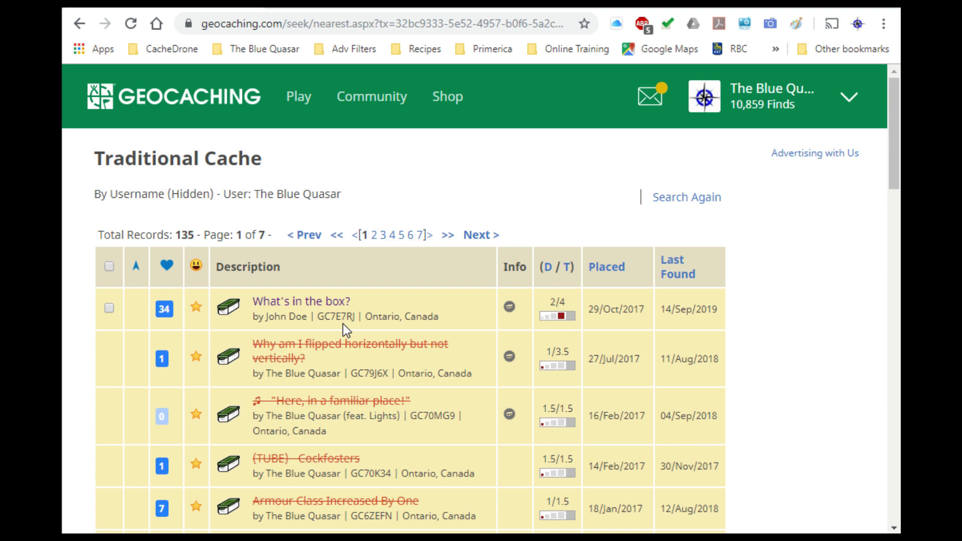
{"action": "left_click", "coordinate": [303, 308]}
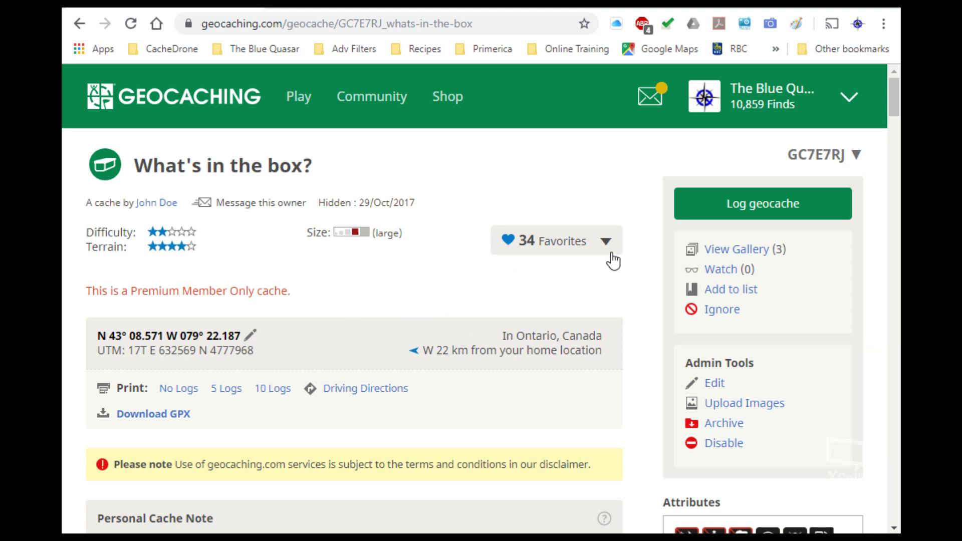
Start a new log for GC7E7RJ with the log type Update coordinates.
{"action": "left_click", "coordinate": [749, 207]}
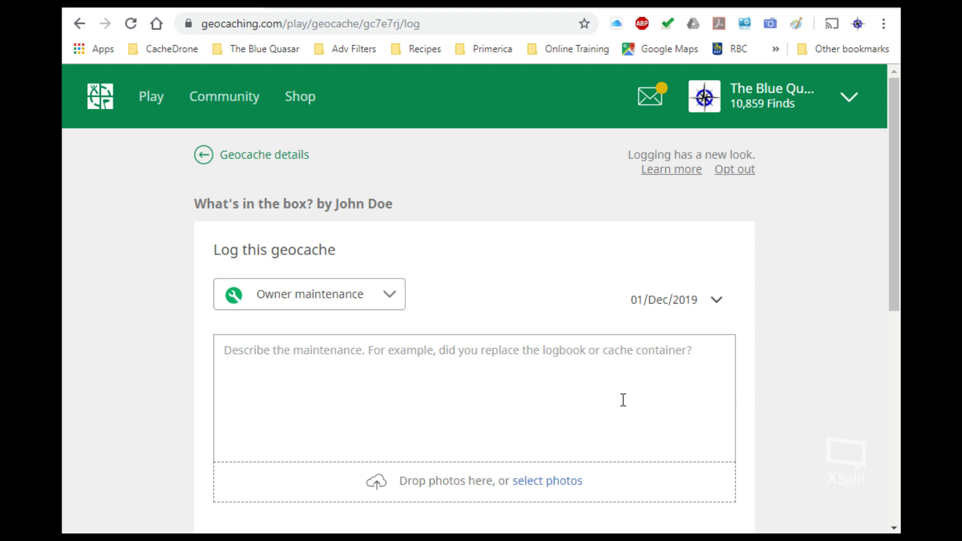
{"action": "left_click", "coordinate": [390, 293]}
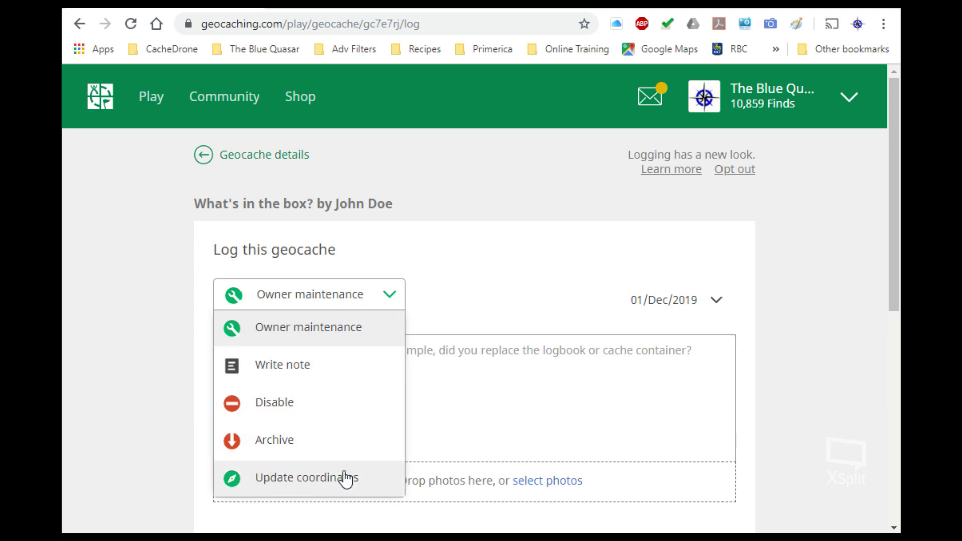
{"action": "left_click", "coordinate": [291, 479]}
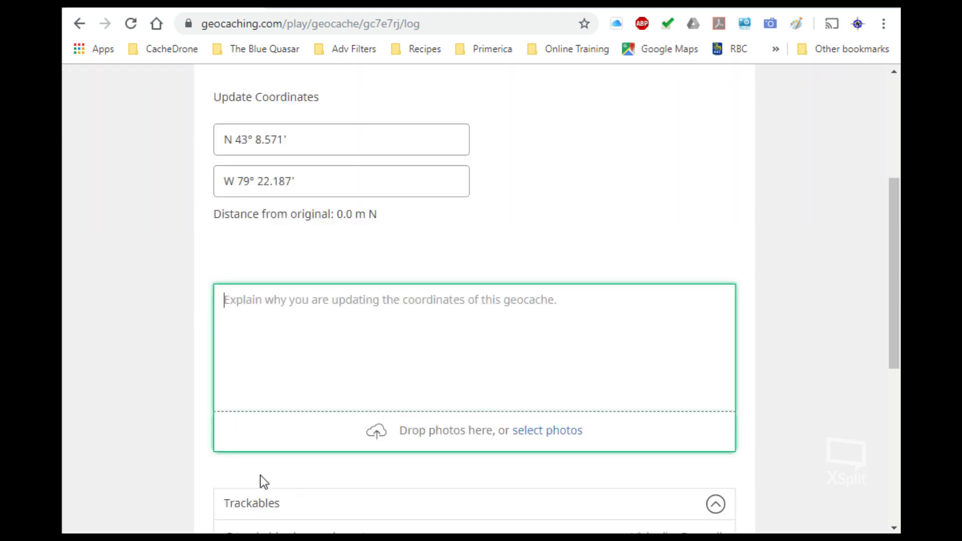
Change the log coordinates to N 43° 8.566' and W 79° 22.181'.
{"action": "left_click", "coordinate": [283, 139]}
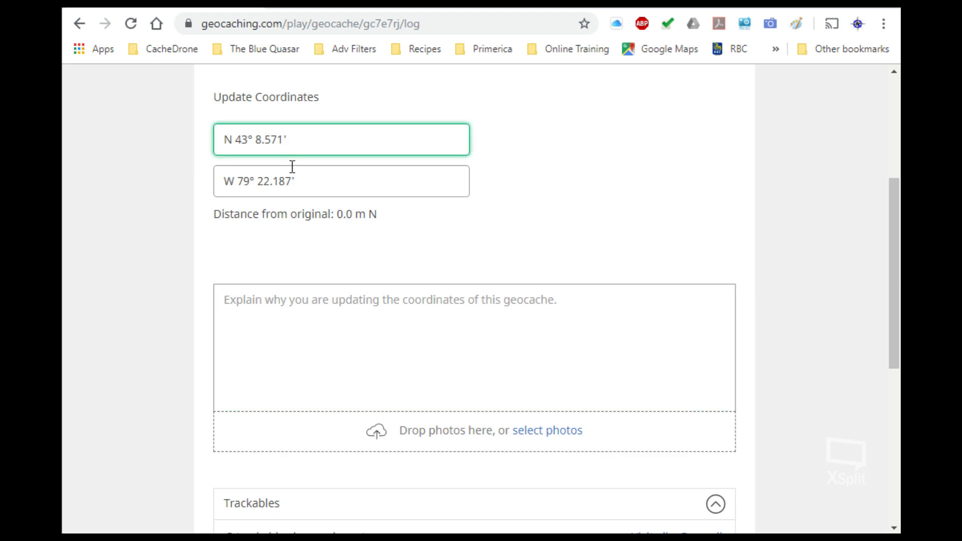
{"action": "key", "text": "BackSpace"}
{"action": "key", "text": "BackSpace"}
{"action": "type", "text": "66"}
{"action": "left_click", "coordinate": [292, 190]}
{"action": "key", "text": "BackSpace"}
{"action": "type", "text": "1"}
{"action": "left_click", "coordinate": [283, 314]}
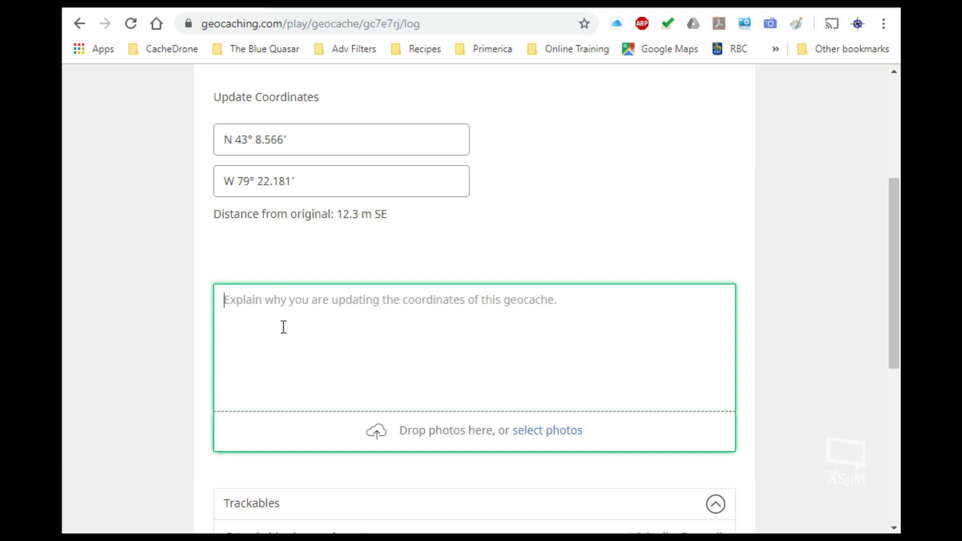
Write the log text 'Area was flooded, moved up stream. Added Geocoin OCM1DF'.
{"action": "type", "text": "Areas"}
{"action": "key", "text": "BackSpace"}
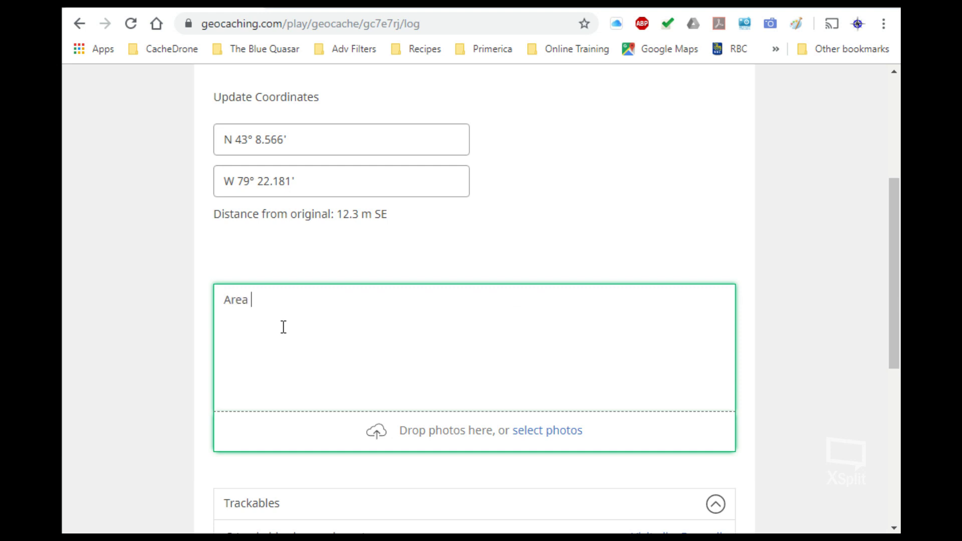
{"action": "type", "text": "was flooded"}
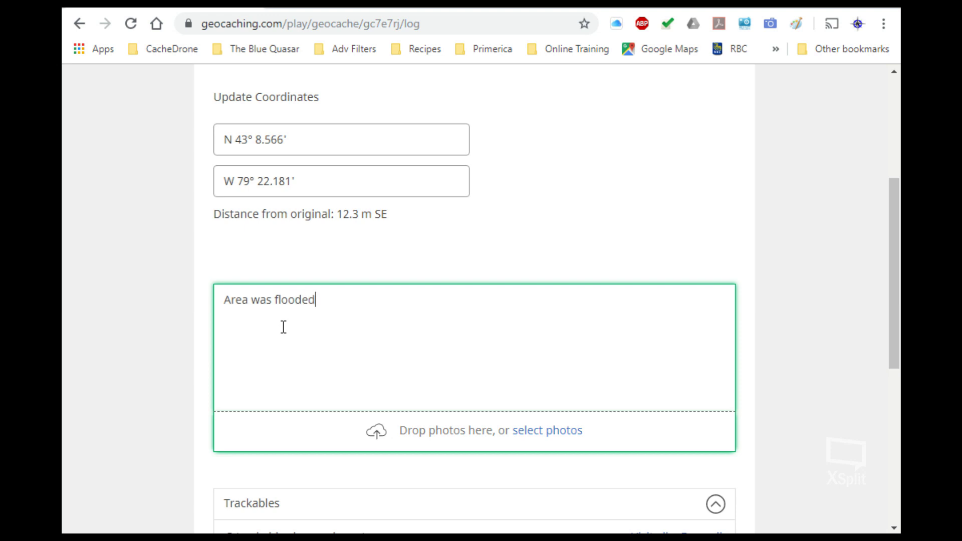
{"action": "type", "text": ", moved up stream."}
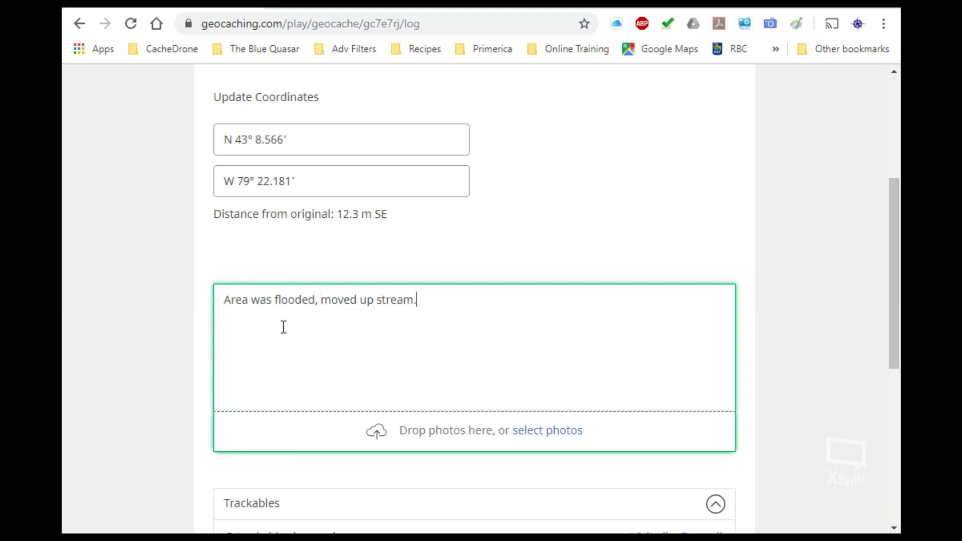
{"action": "type", "text": "  Added"}
{"action": "type", "text": "Geocoin"}
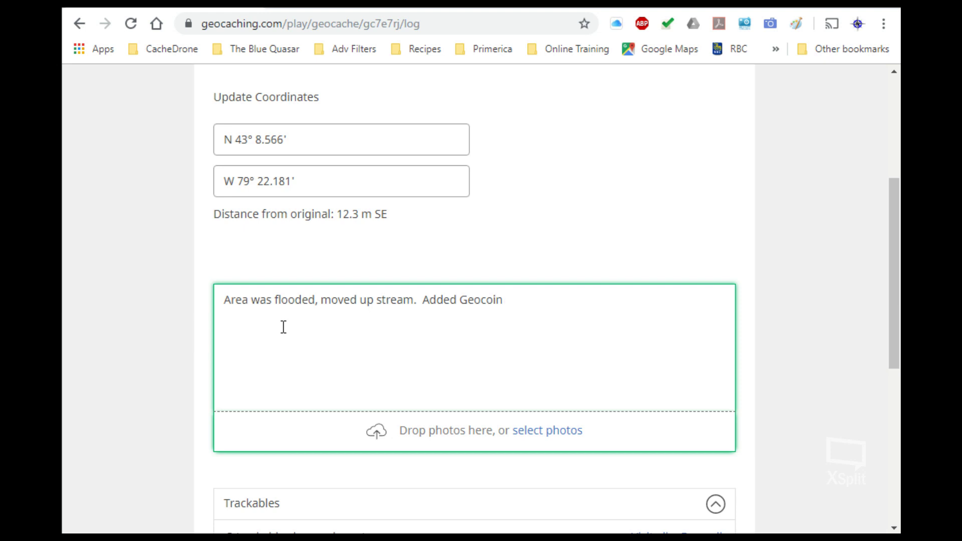
{"action": "type", "text": "OCM"}
{"action": "type", "text": "1DF"}
{"action": "key", "text": "Return"}
{"action": "key", "text": "Return"}
Post the Update coordinates log, giving the cache N 43° 08.566 W 079° 22.181.
{"action": "scroll", "coordinate": [401, 348], "scroll_direction": "down", "scroll_amount": 3}
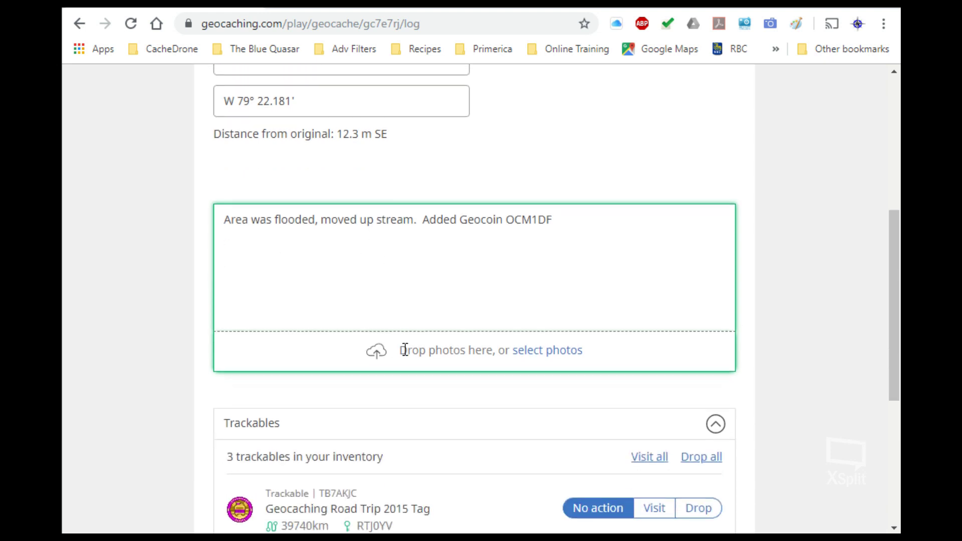
{"action": "scroll", "coordinate": [497, 402], "scroll_direction": "down", "scroll_amount": 4}
{"action": "left_click", "coordinate": [661, 437]}
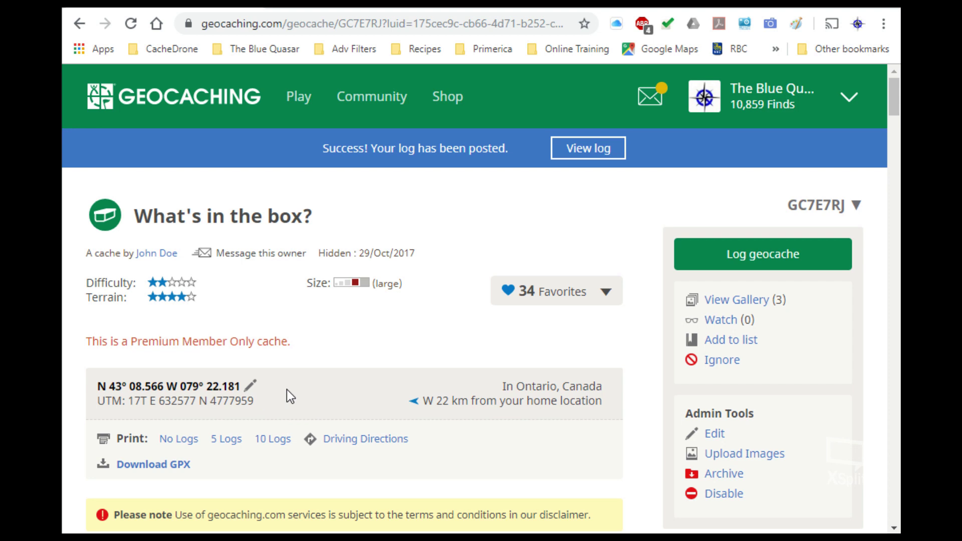
Open the Corrected Coordinates editor beside the GC7E7RJ coordinates.
{"action": "left_click", "coordinate": [252, 387]}
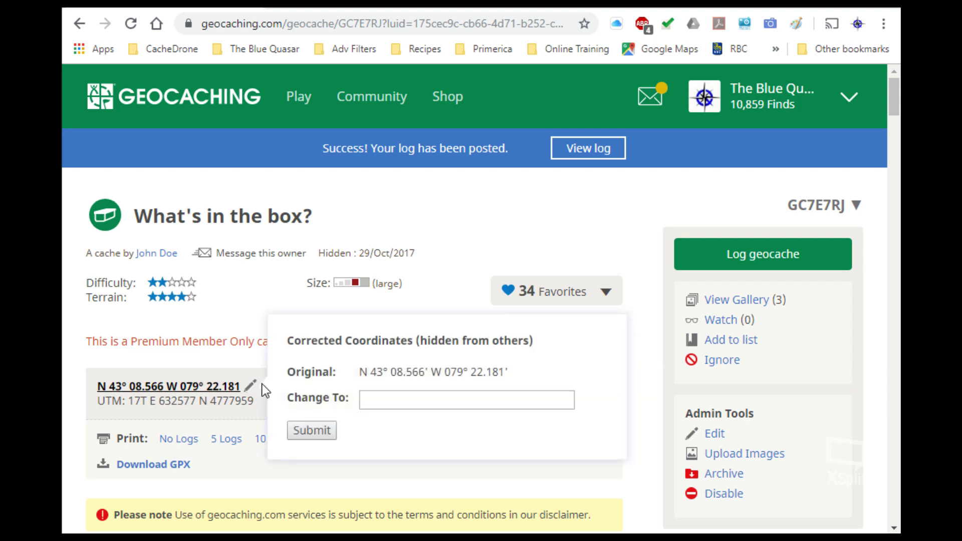